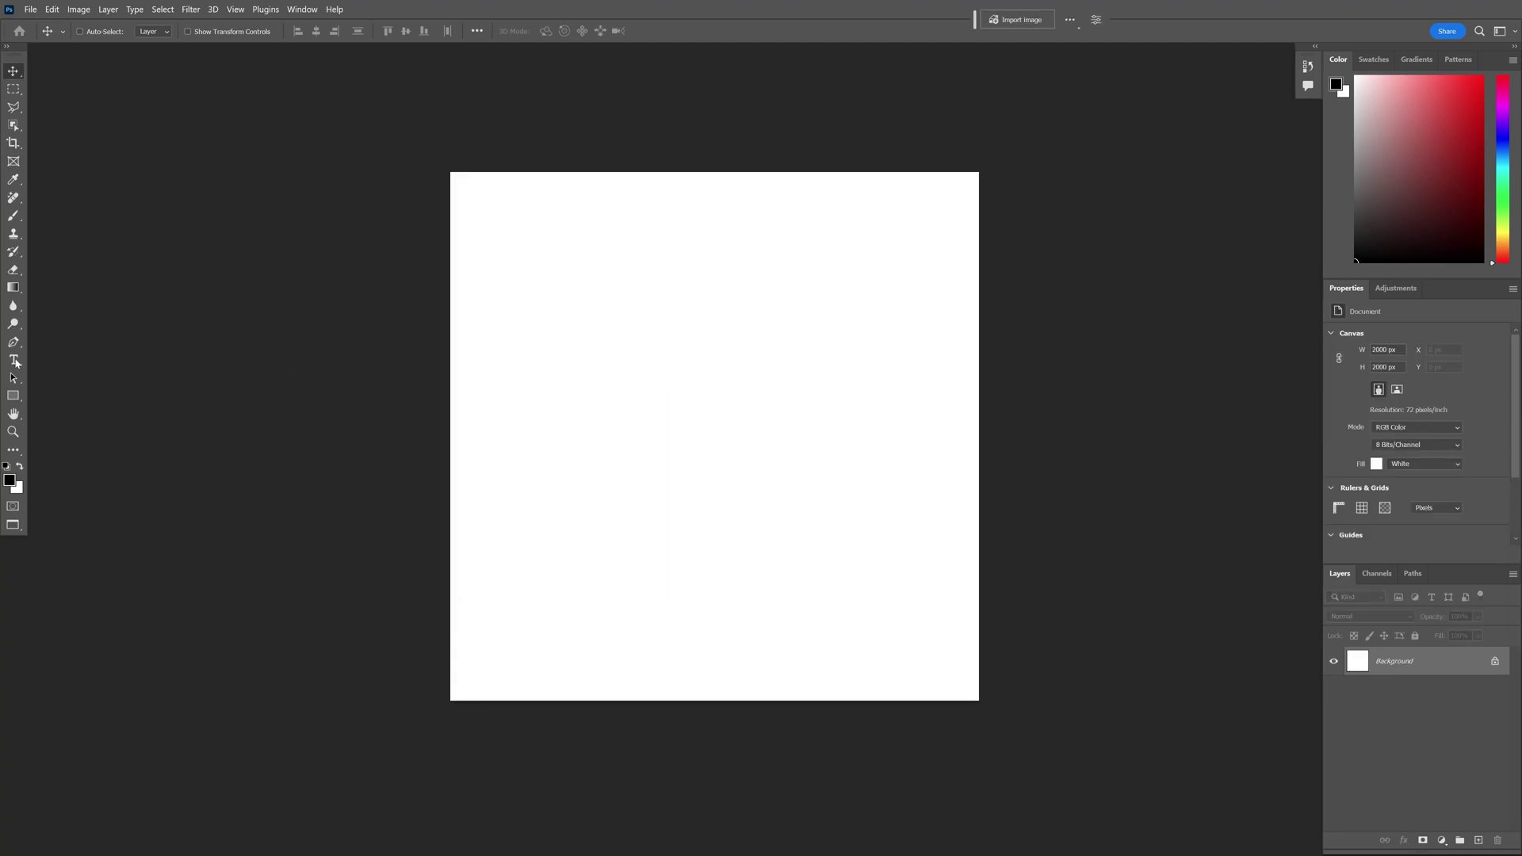
Add a letter Z type layer at the canvas centre in Akira Expanded Super Bold.
key(t)
click(672, 429)
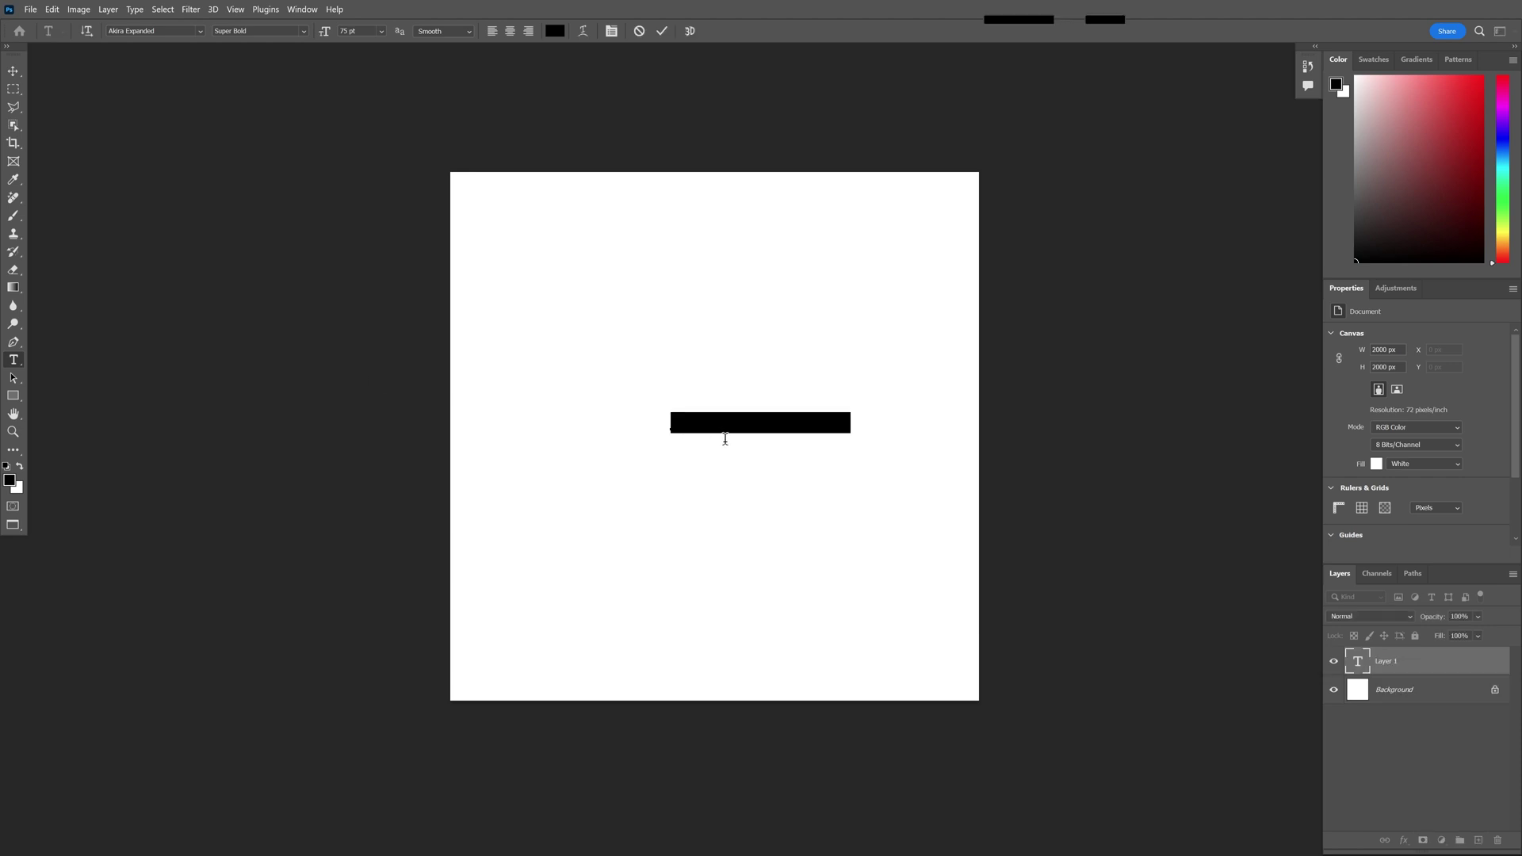
text(z)
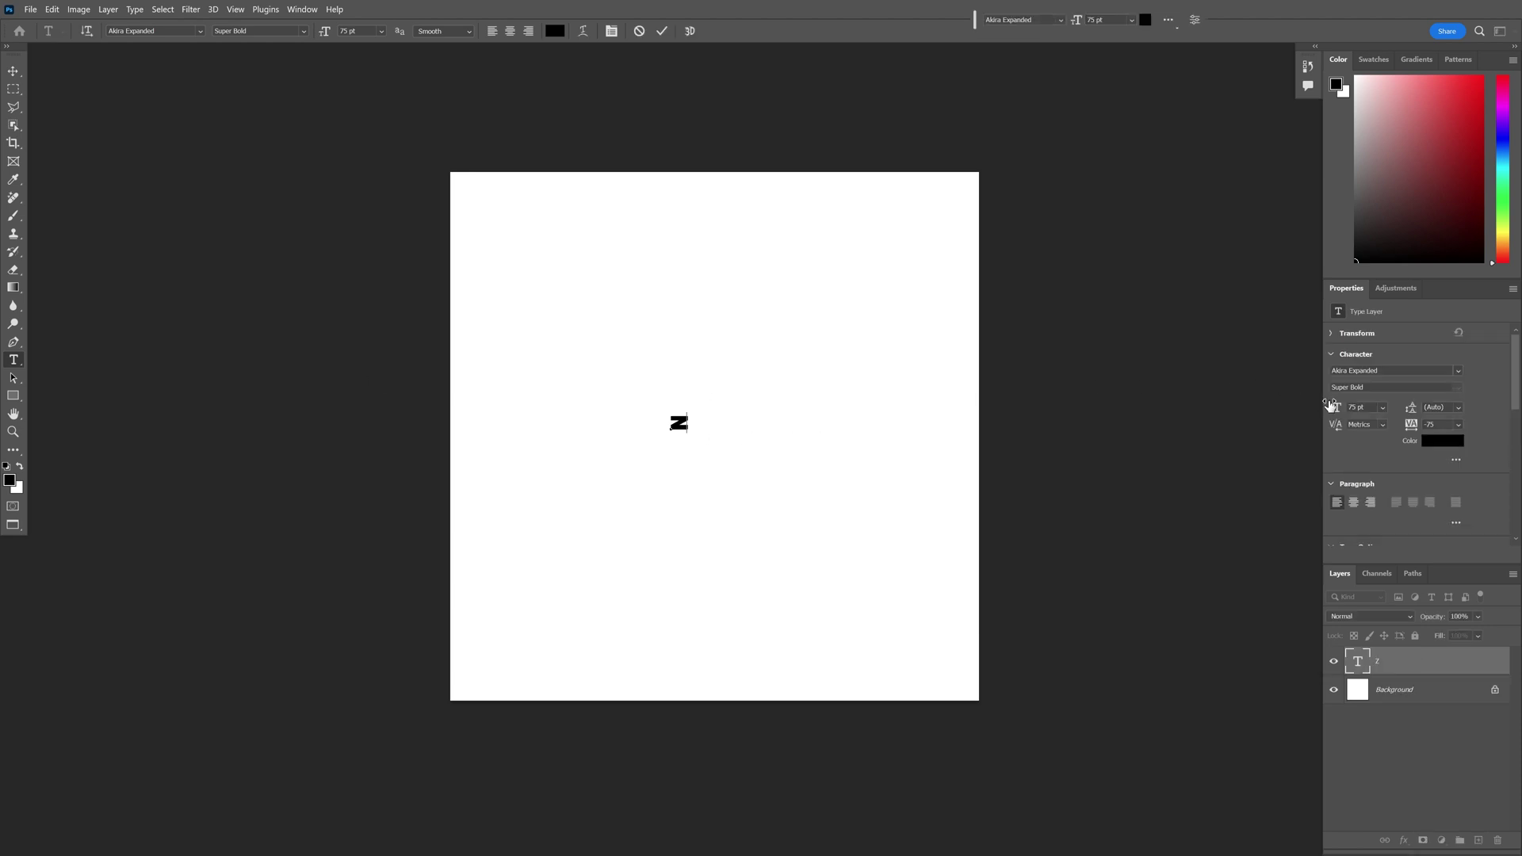
click(1357, 370)
Scale and position the Z with Free Transform until it fills most of the canvas.
key(ctrl+t)
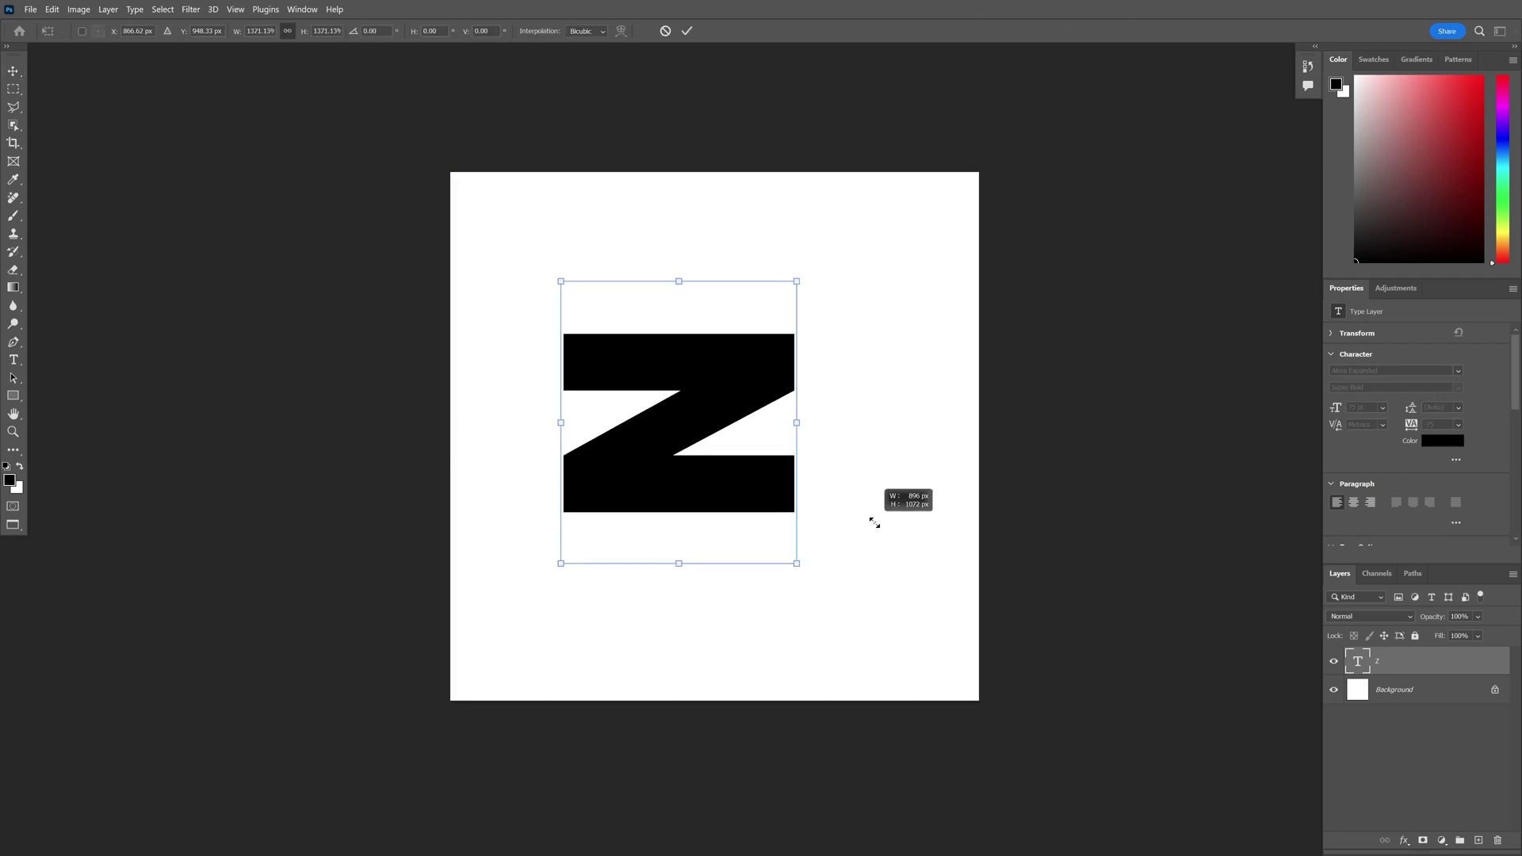
drag(696, 437, 900, 534)
scroll(901, 534, up, 2)
drag(696, 492, 714, 486)
drag(873, 662, 888, 673)
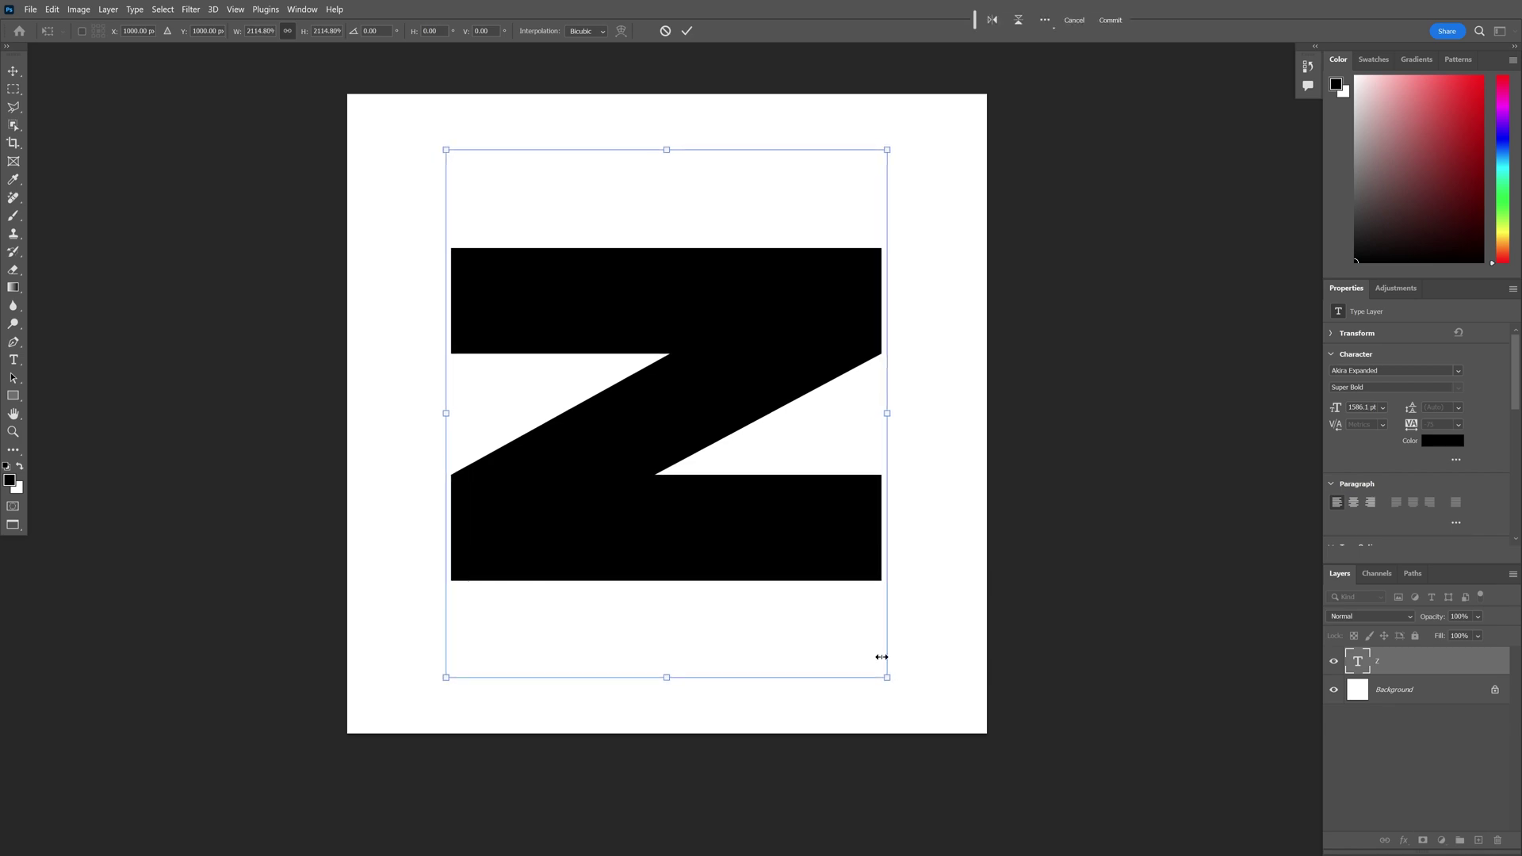
key(Return)
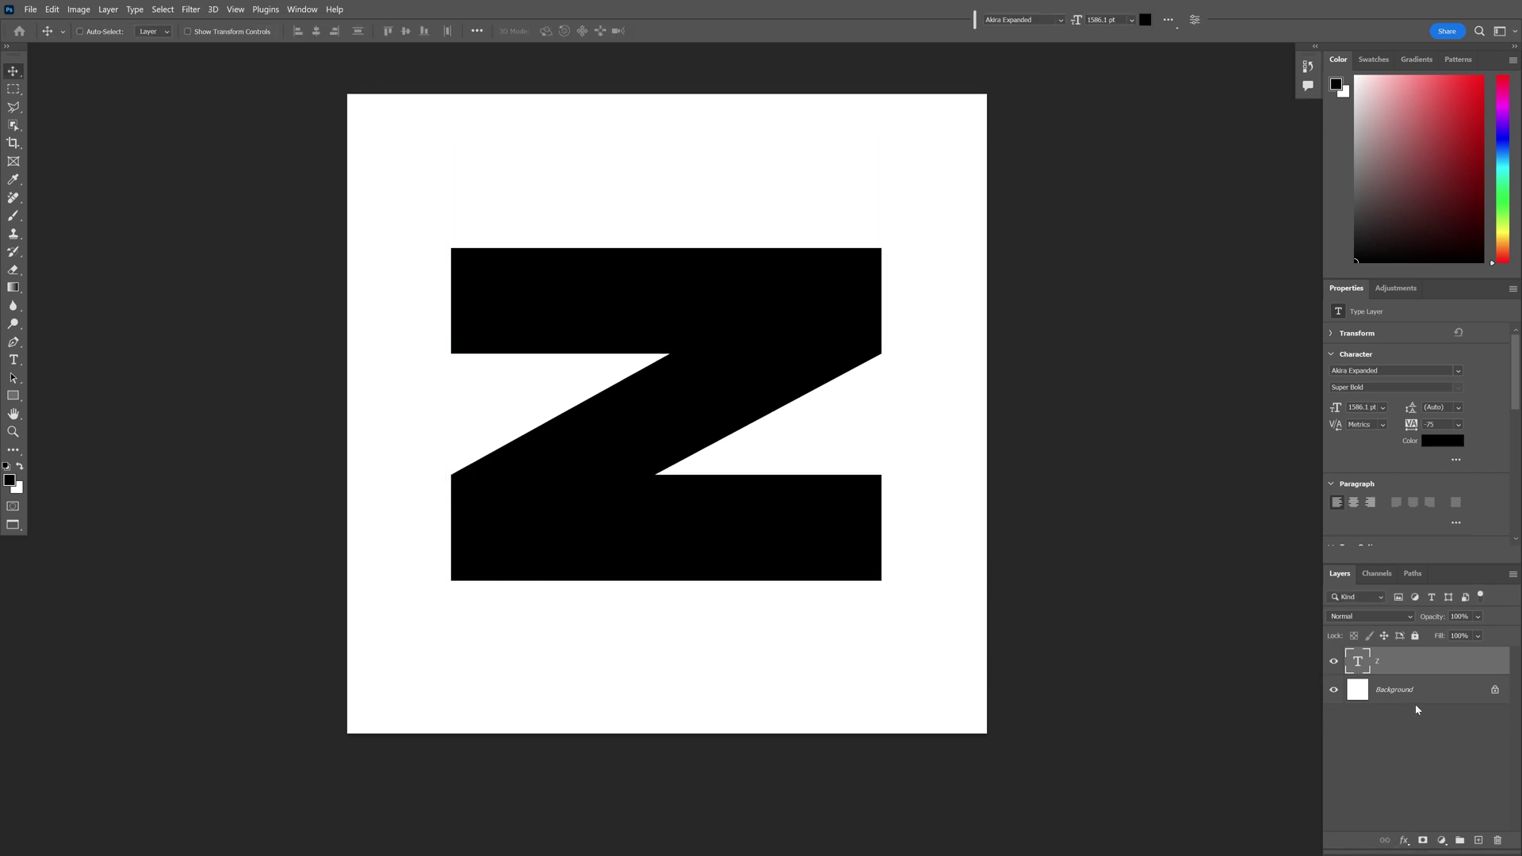
Convert the Z and Background layers into a single smart object.
click(1412, 697)
right_click(1411, 697)
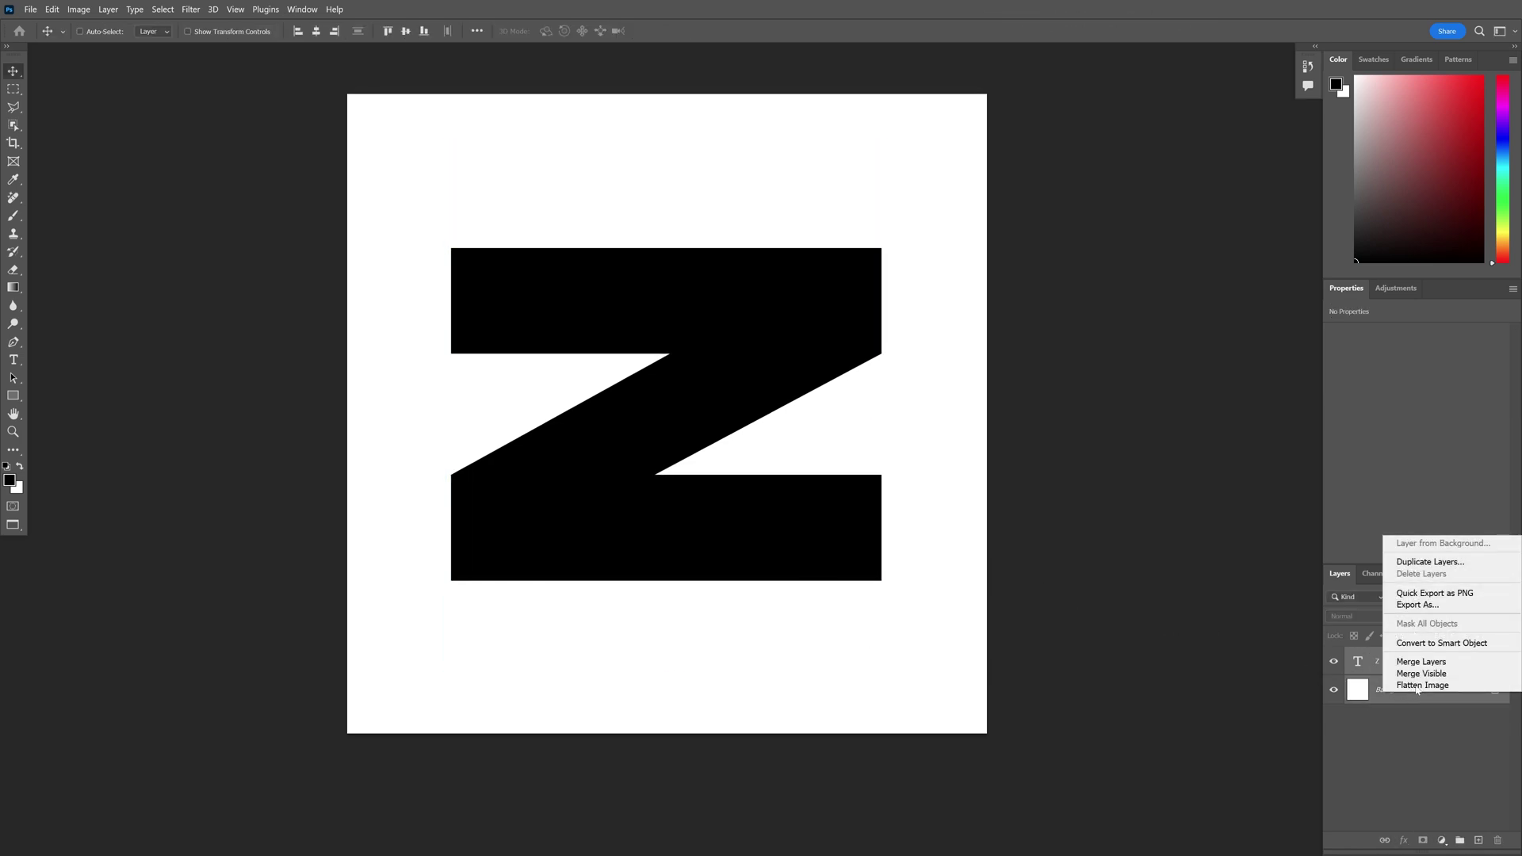
click(1463, 647)
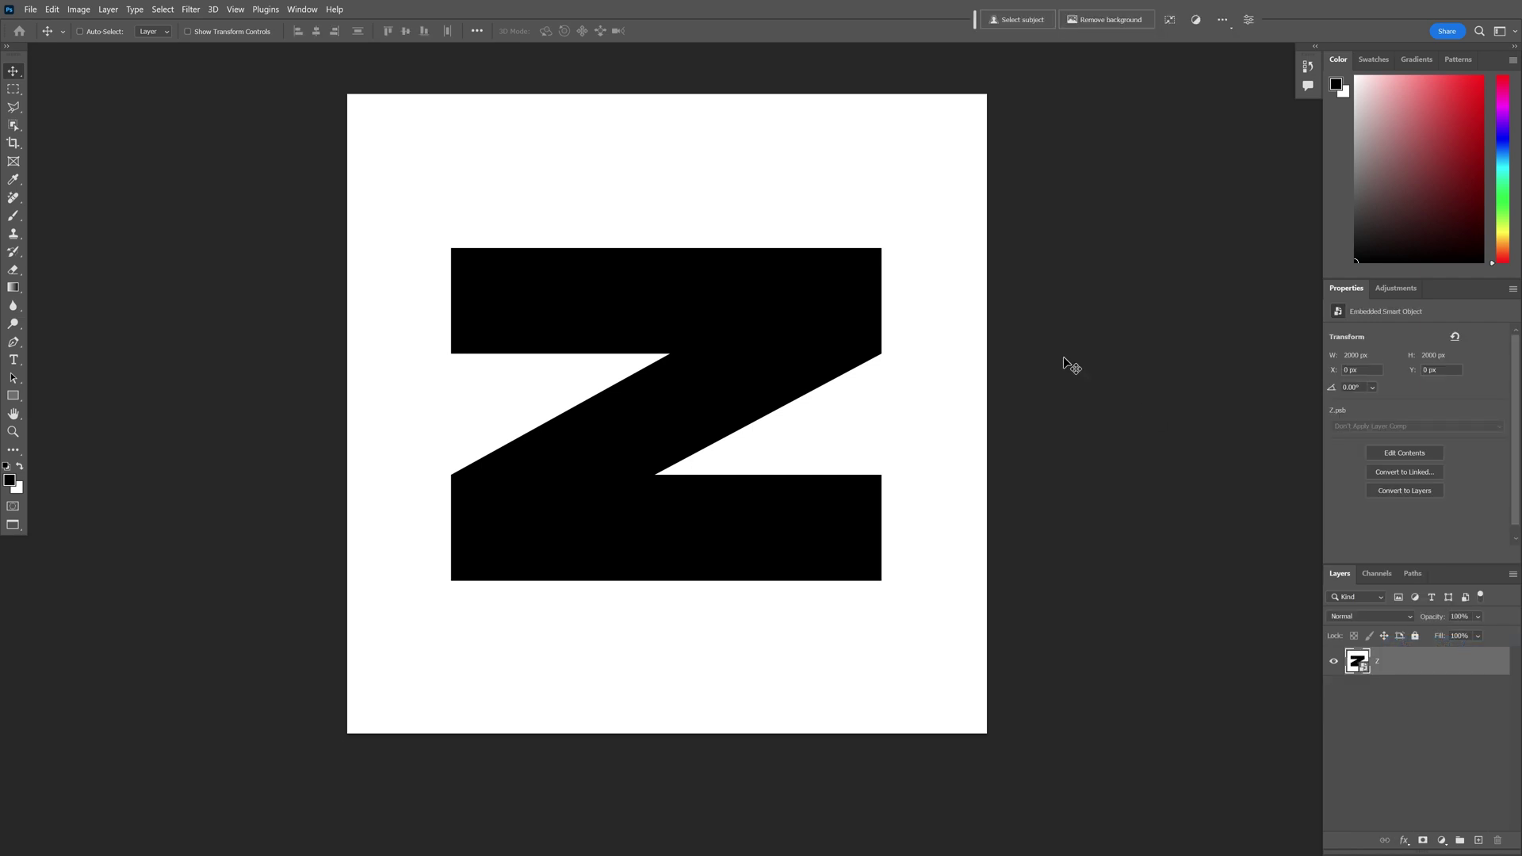
Apply a Radial Blur smart filter to the Z using the Spin method at Best quality.
click(190, 9)
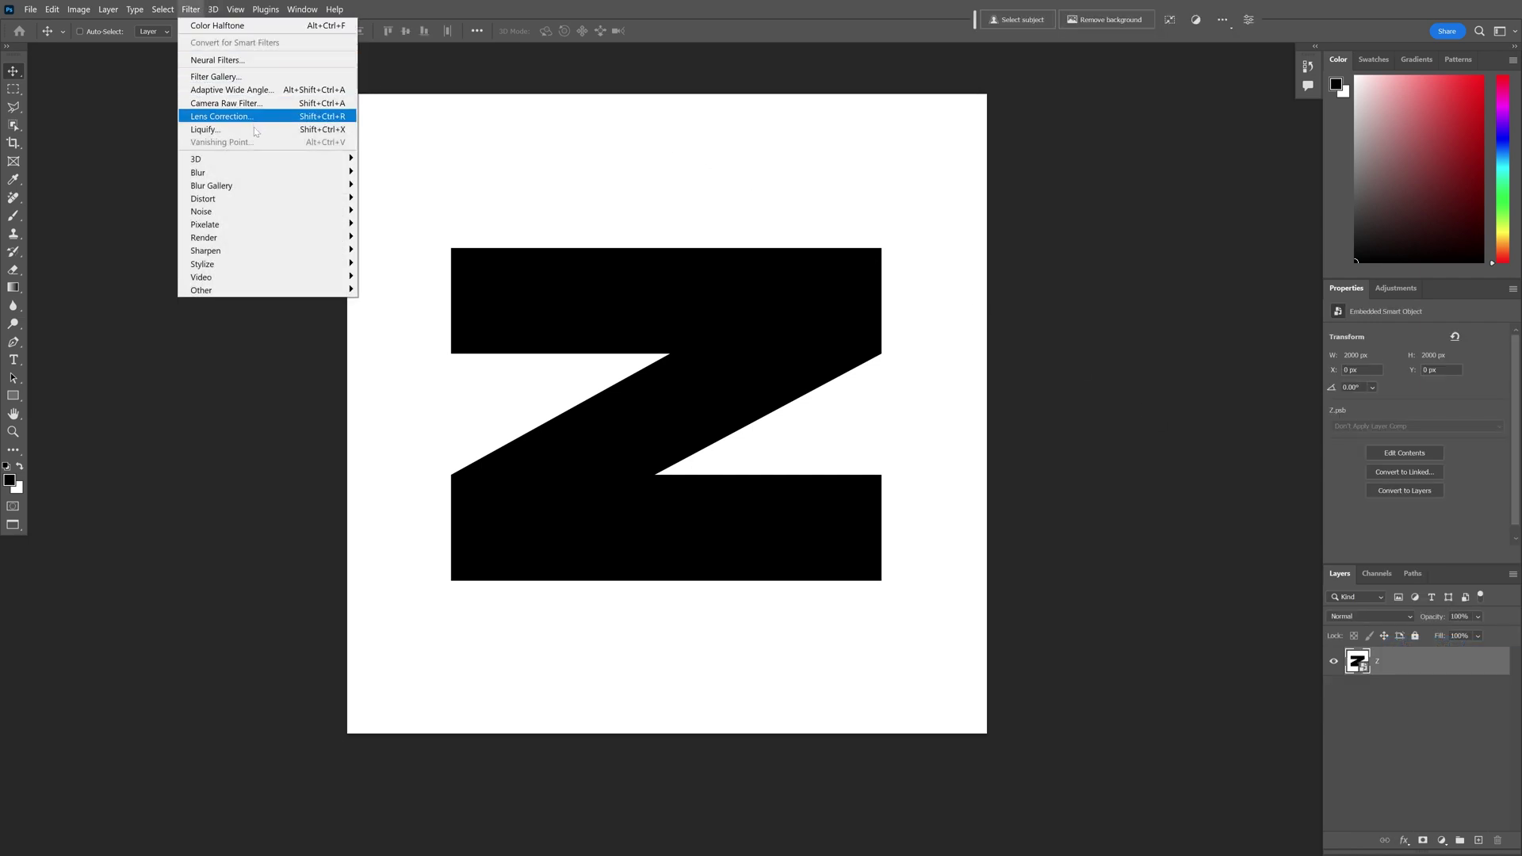
mouse_move(238, 173)
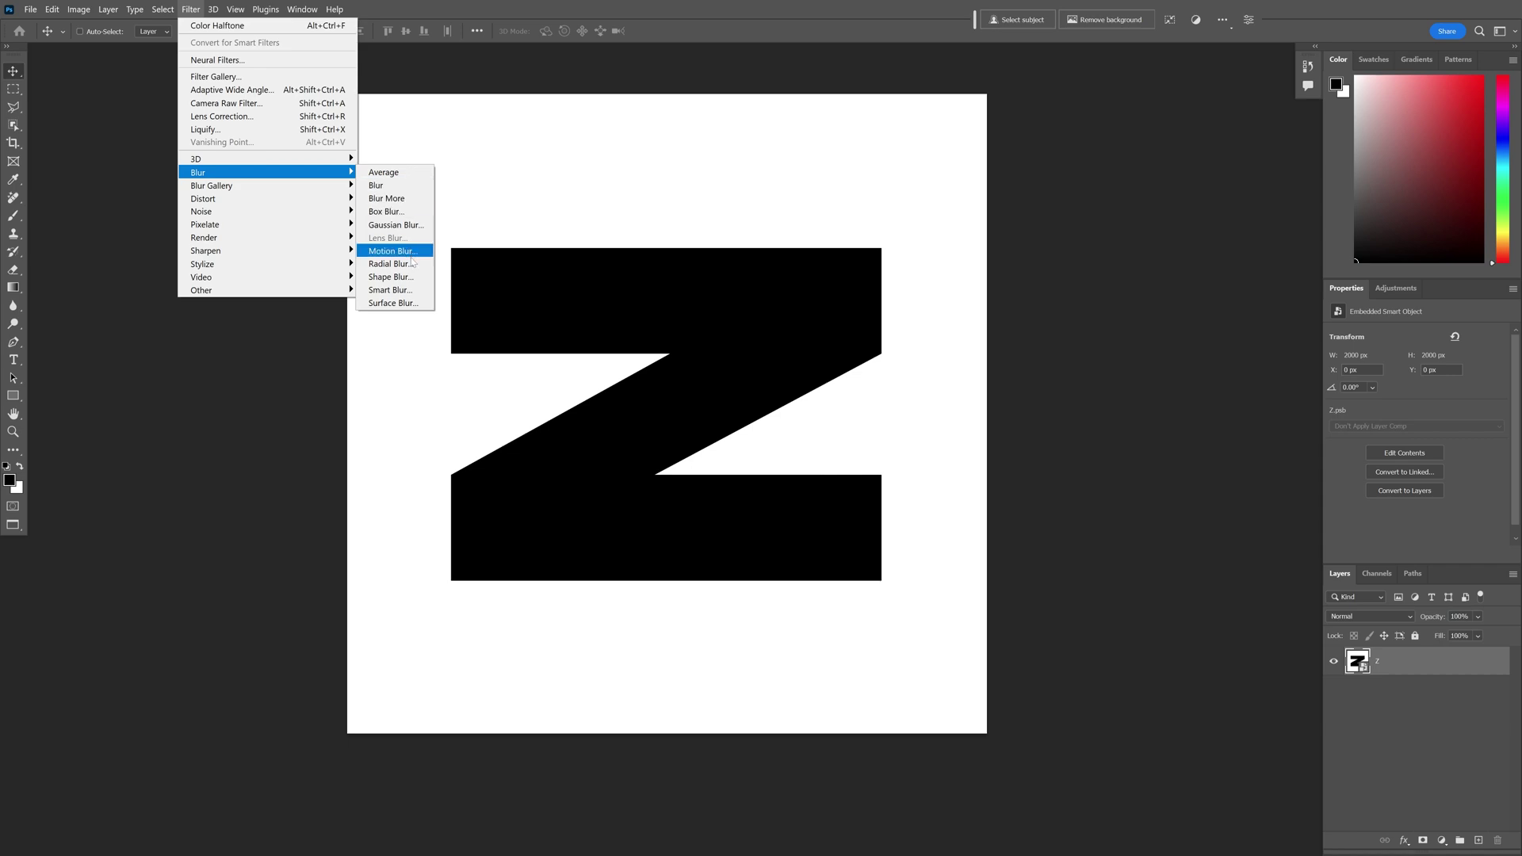
click(413, 264)
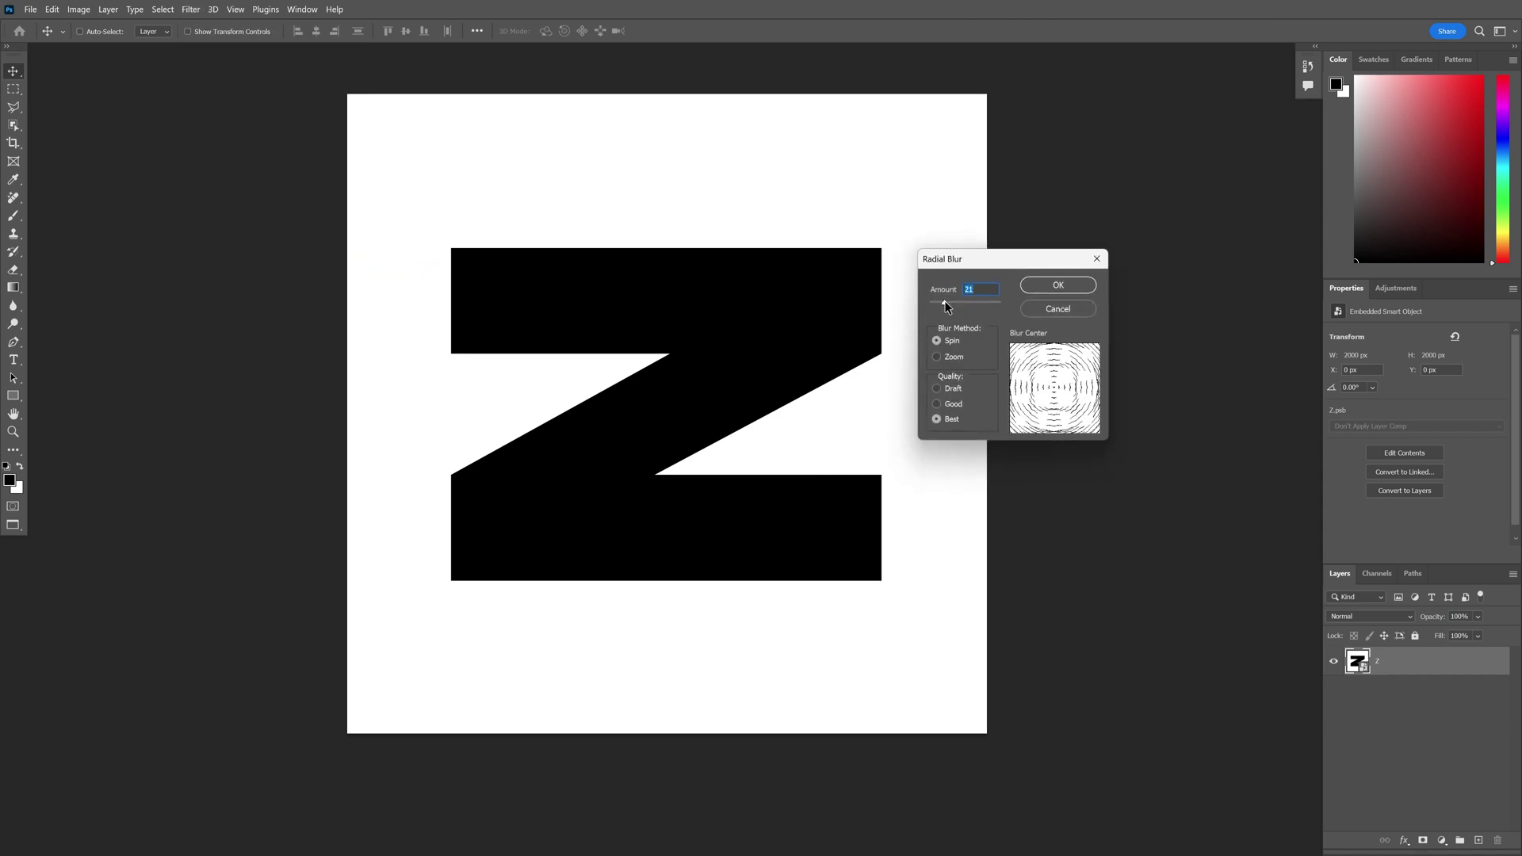
click(1062, 291)
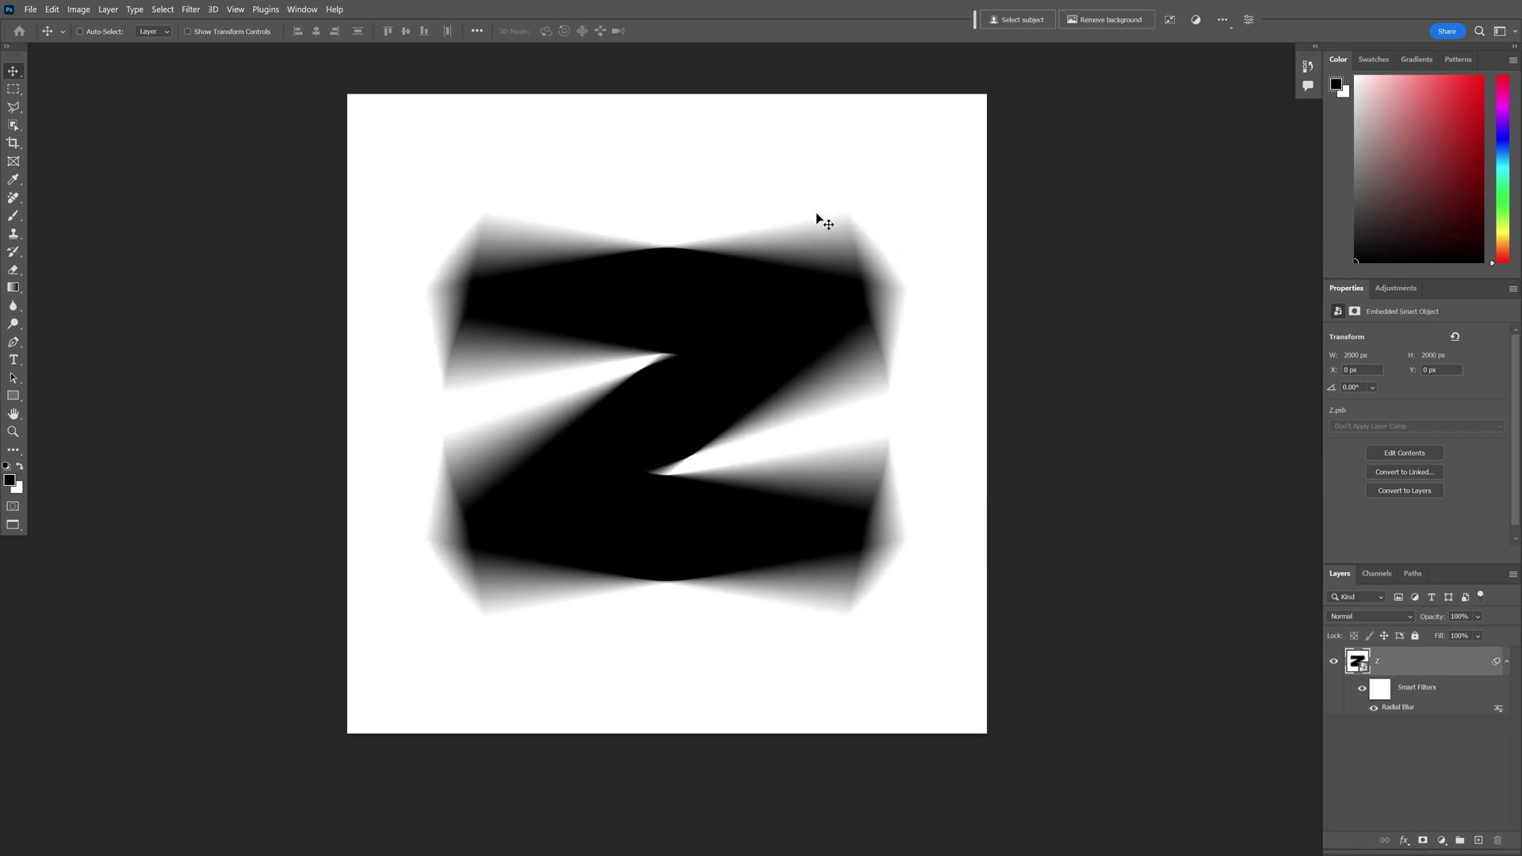
click(191, 10)
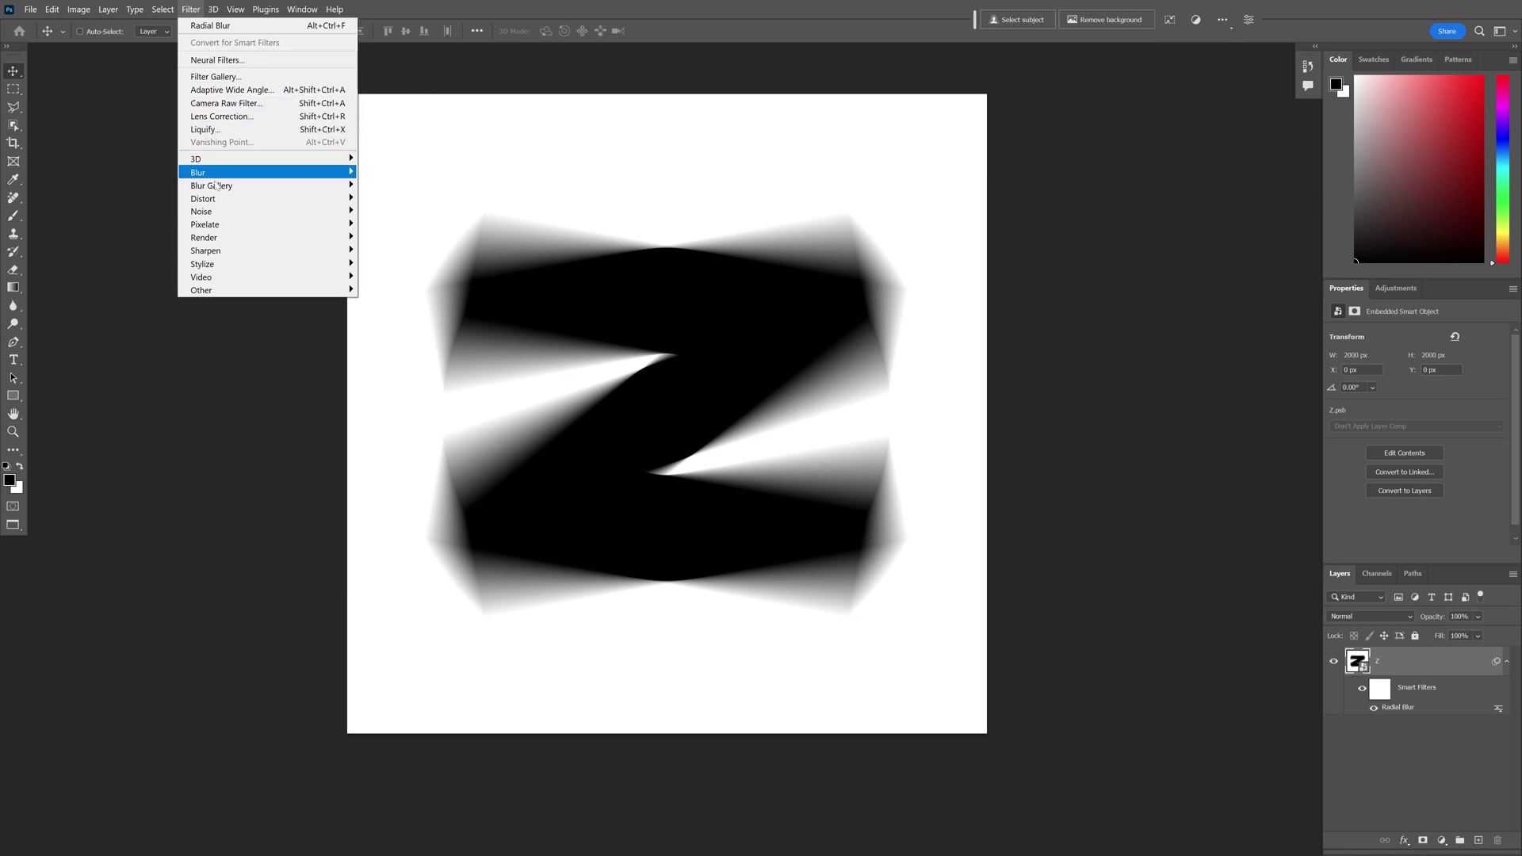
mouse_move(238, 223)
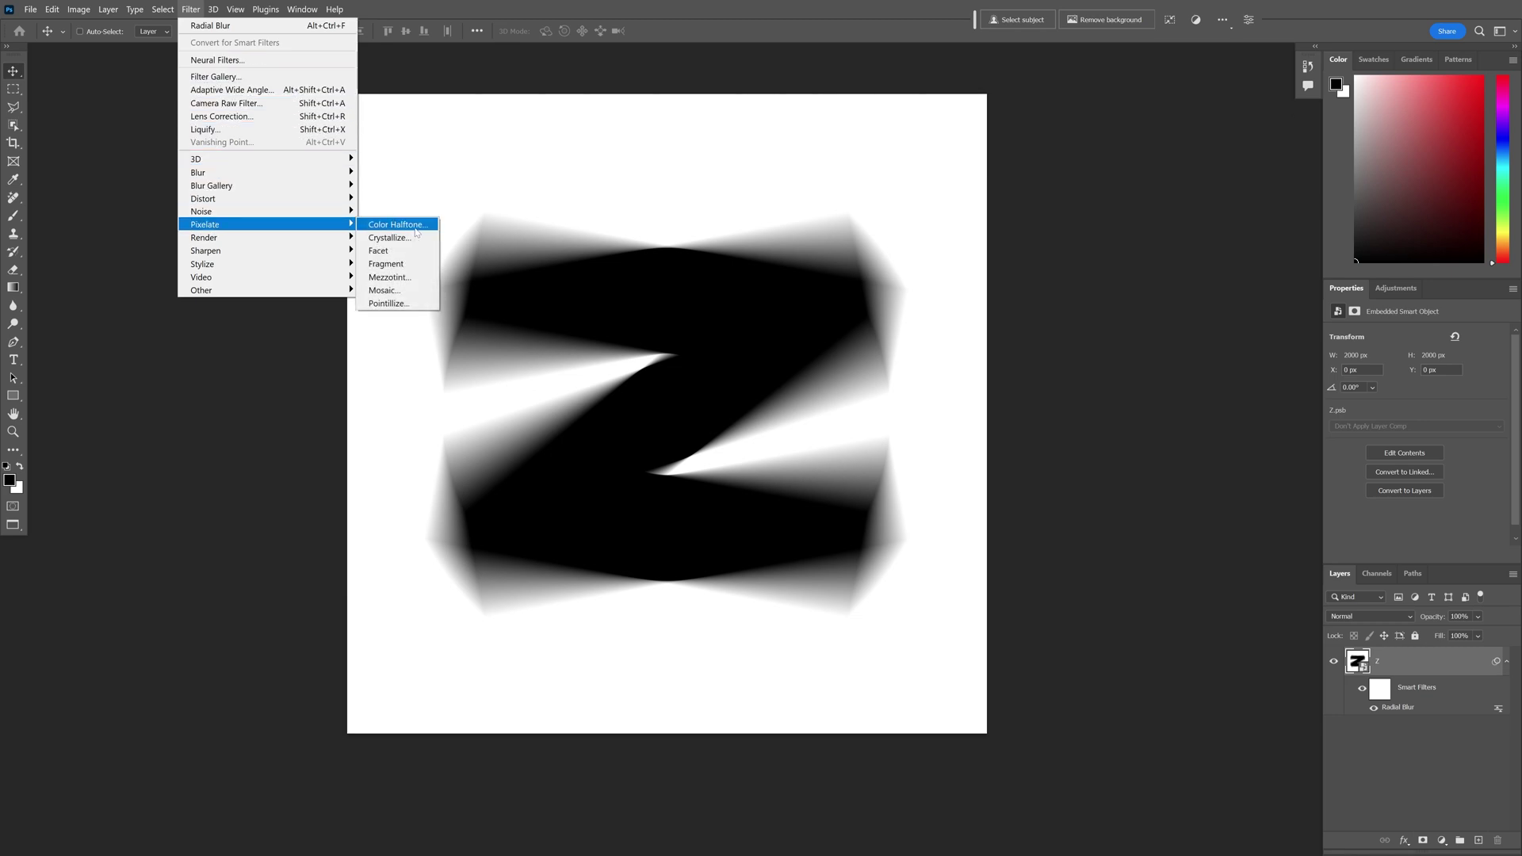
Add a Color Halftone filter with all channel angles 0 and Max. Radius 26.
click(415, 226)
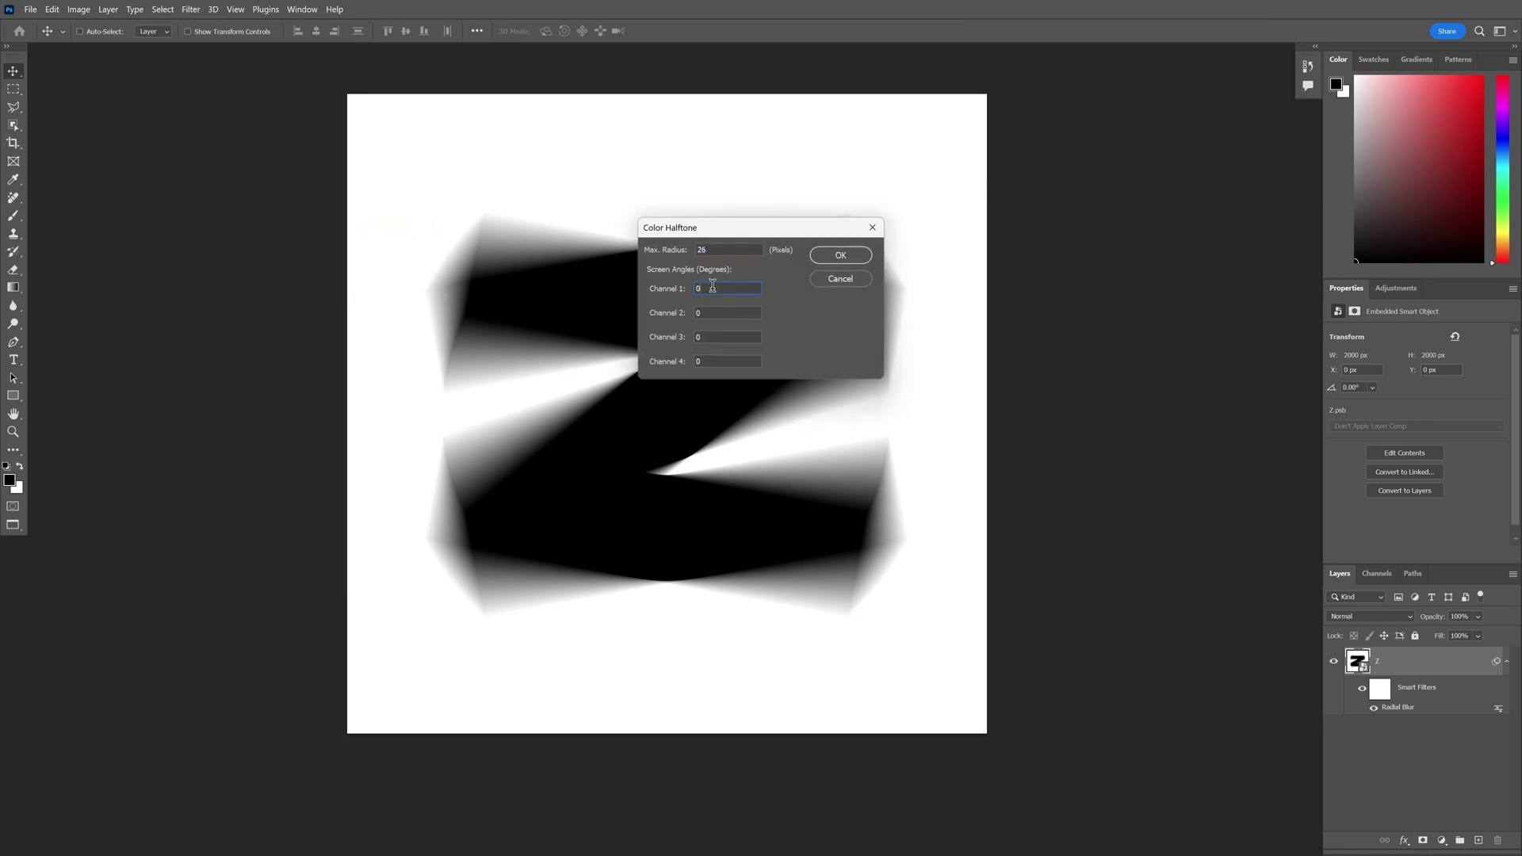
key(Tab)
key(Tab)
key(Tab)
click(840, 256)
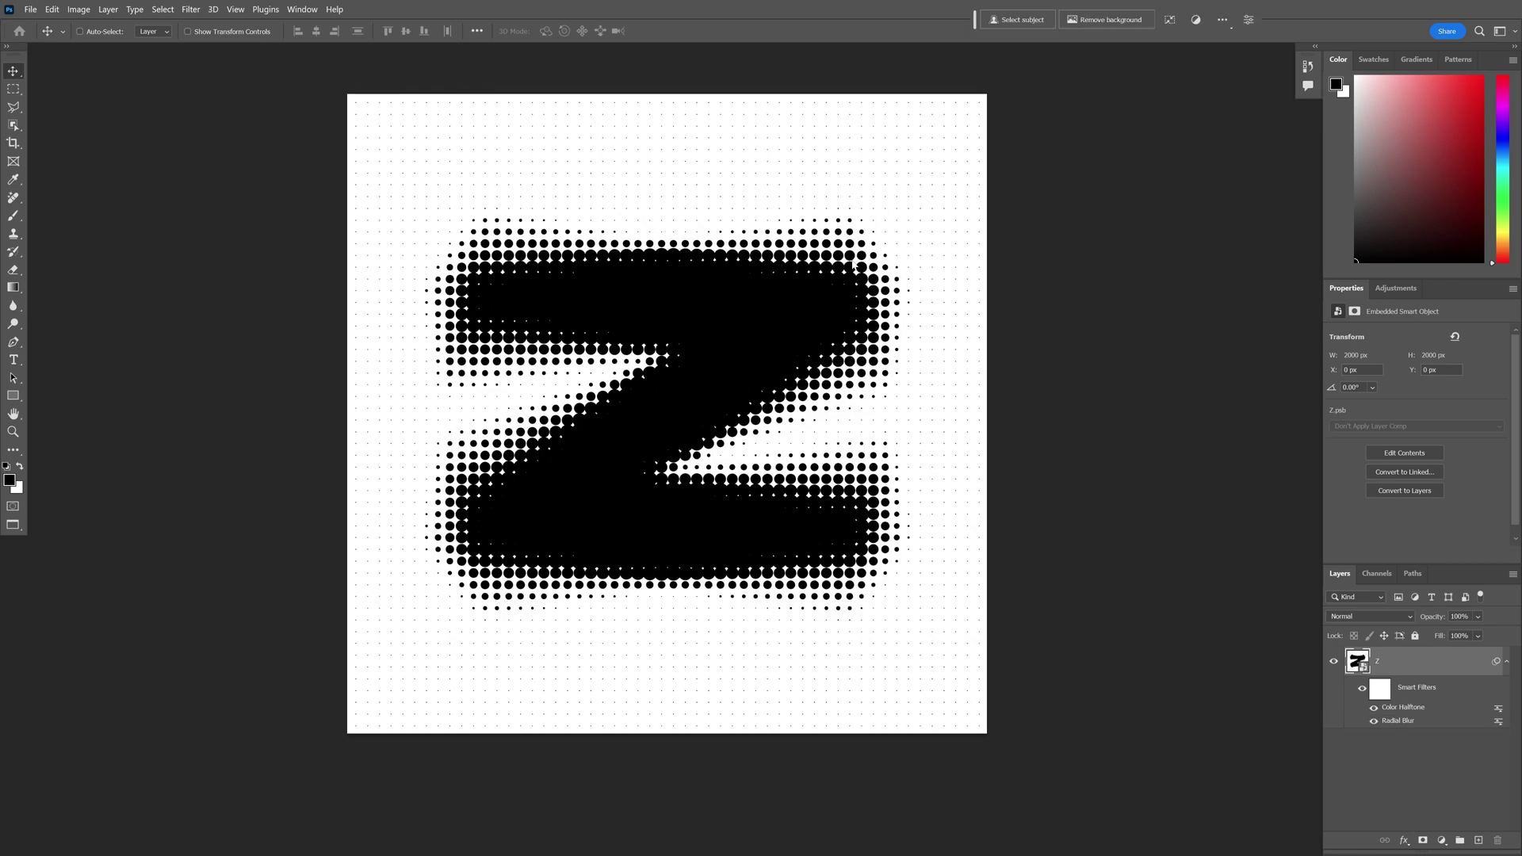
scroll(627, 373, up, 1)
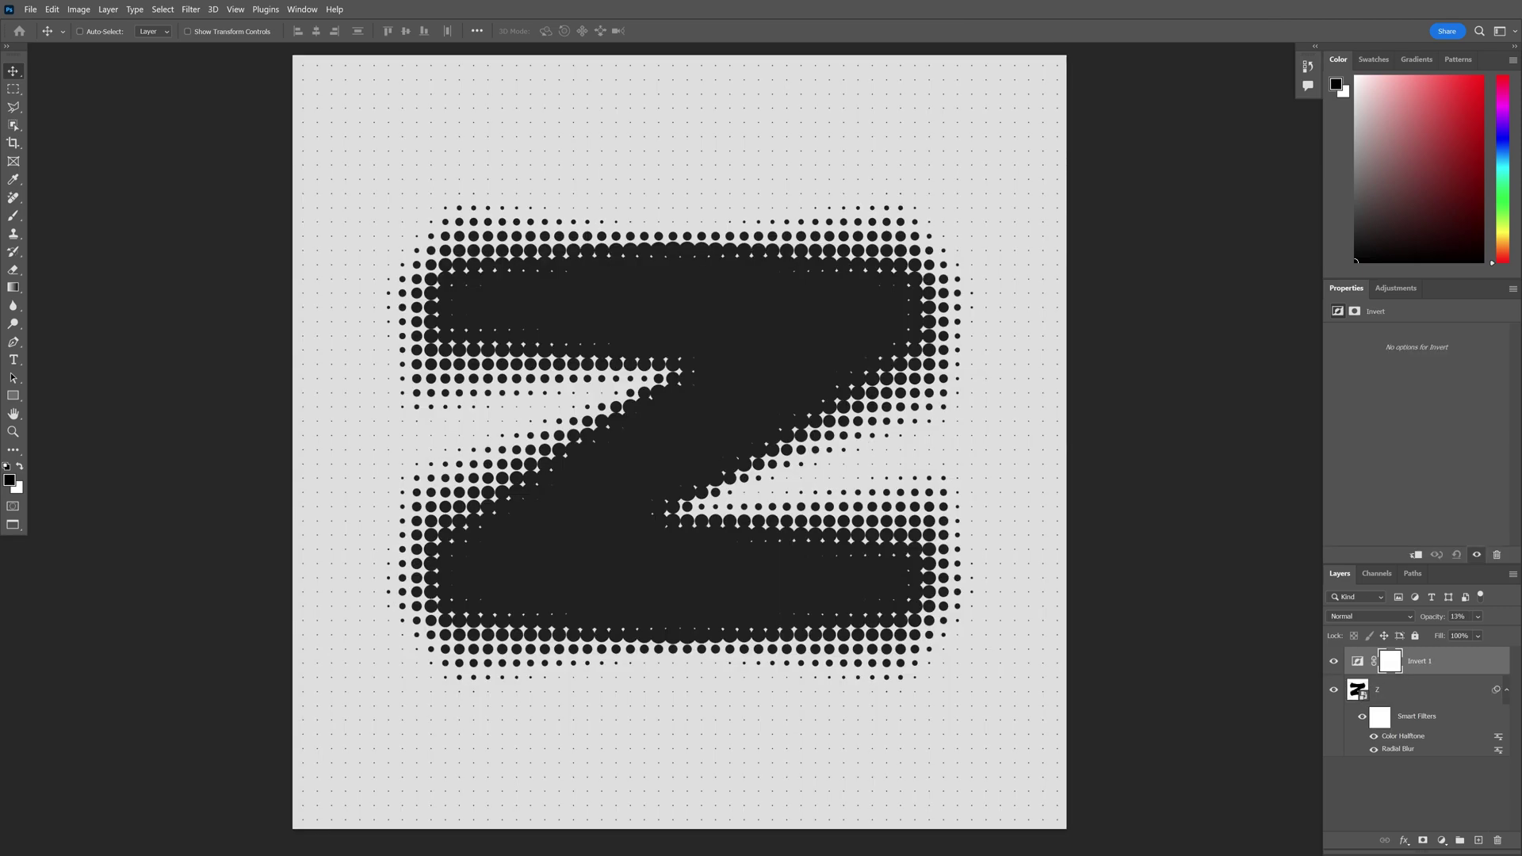